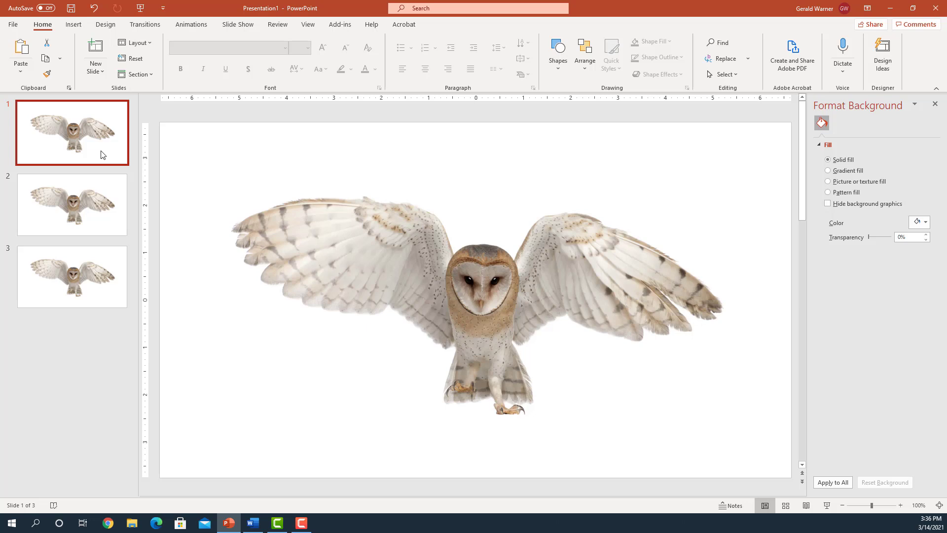
- Preview the finished example owl slides 2 and 3 in the slide pane
click(166, 180)
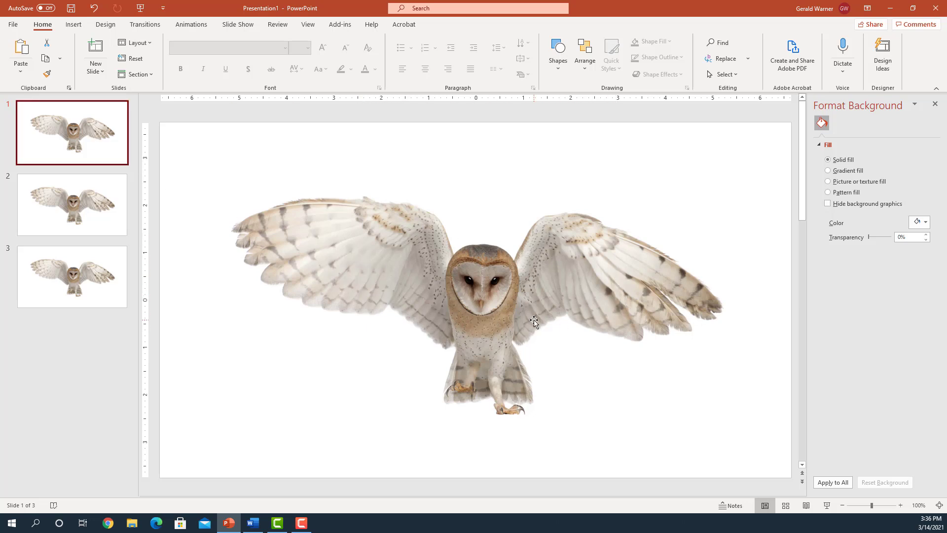
click(78, 205)
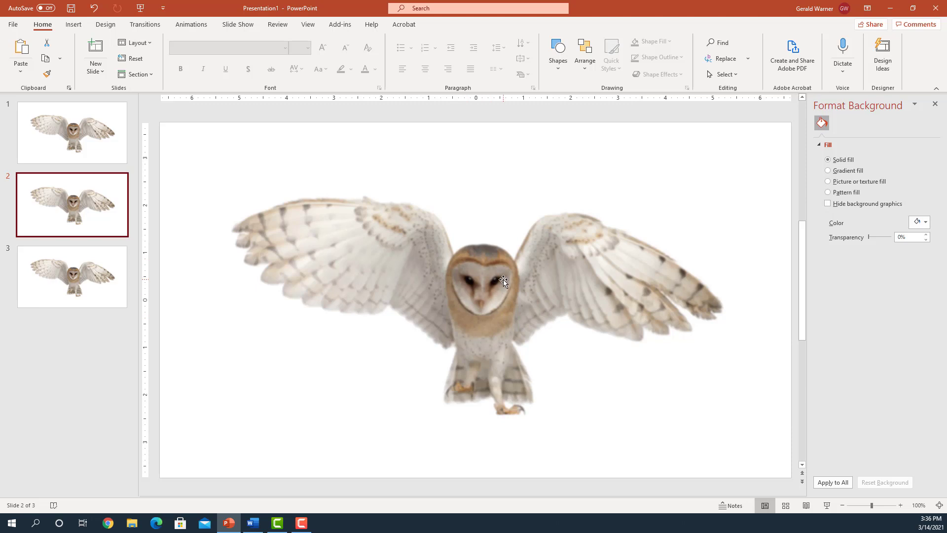
click(84, 269)
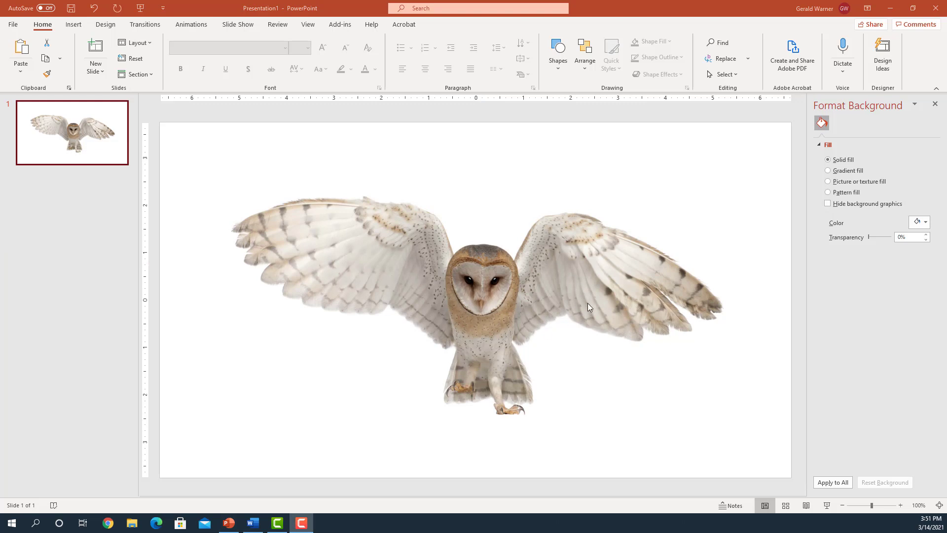
- Duplicate owl slide 1 to create an identical second slide
click(77, 158)
right_click(76, 157)
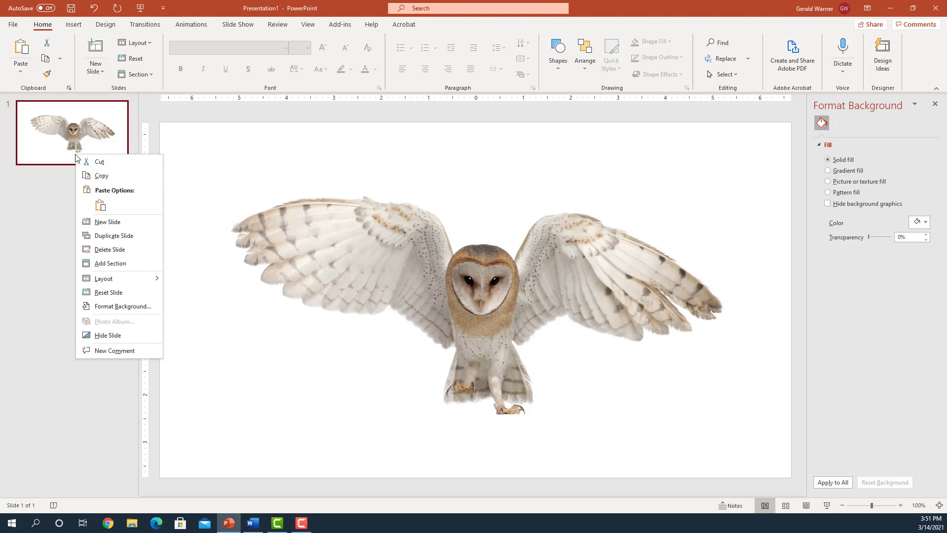
click(113, 236)
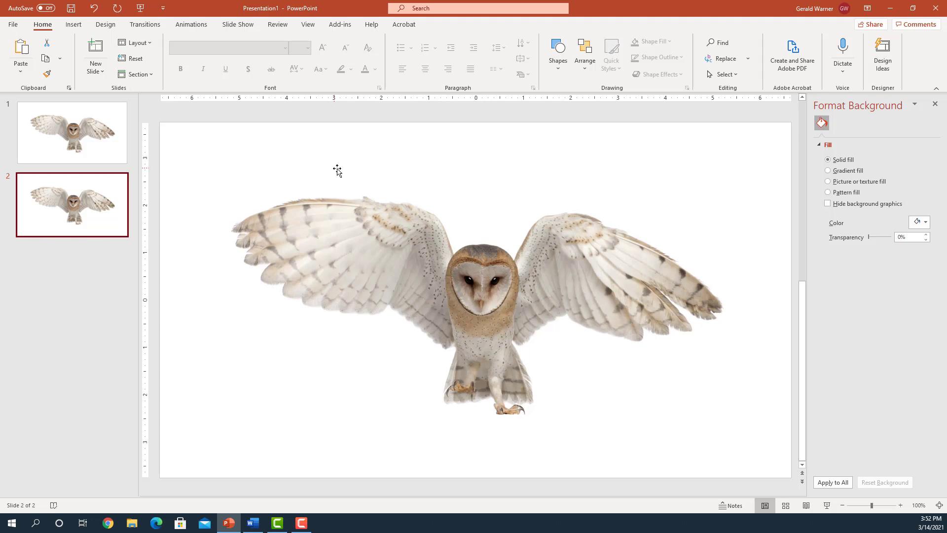
- Apply the Blur artistic effect to the owl picture on slide 2, then compare with slide 1
click(415, 241)
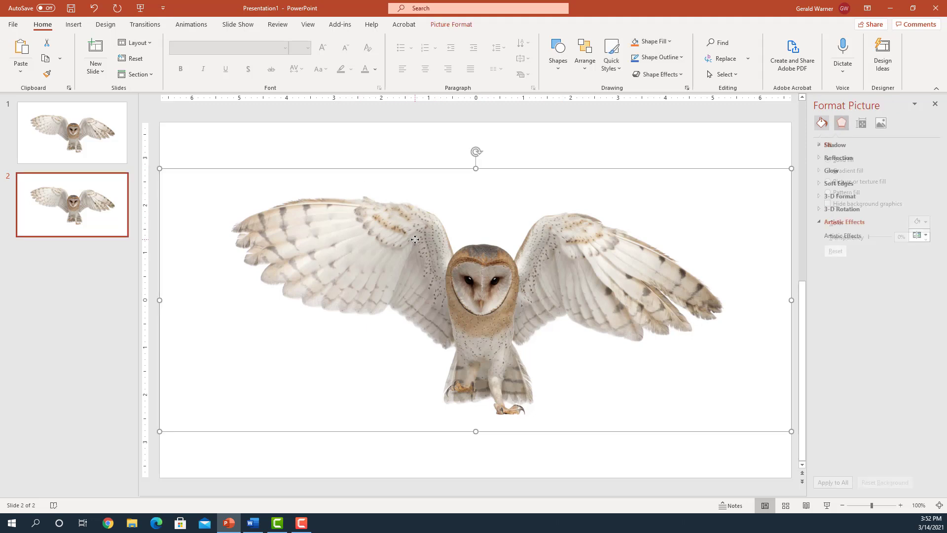
click(454, 25)
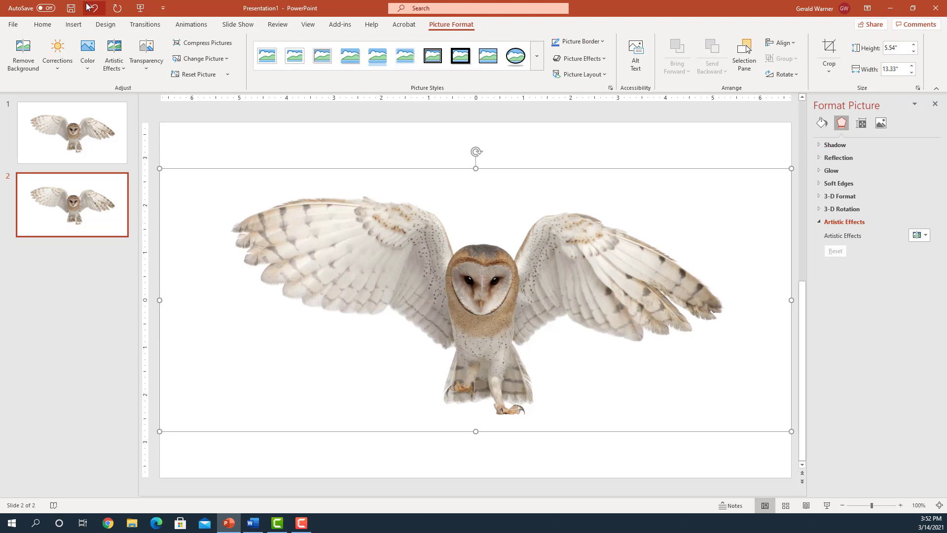
click(115, 49)
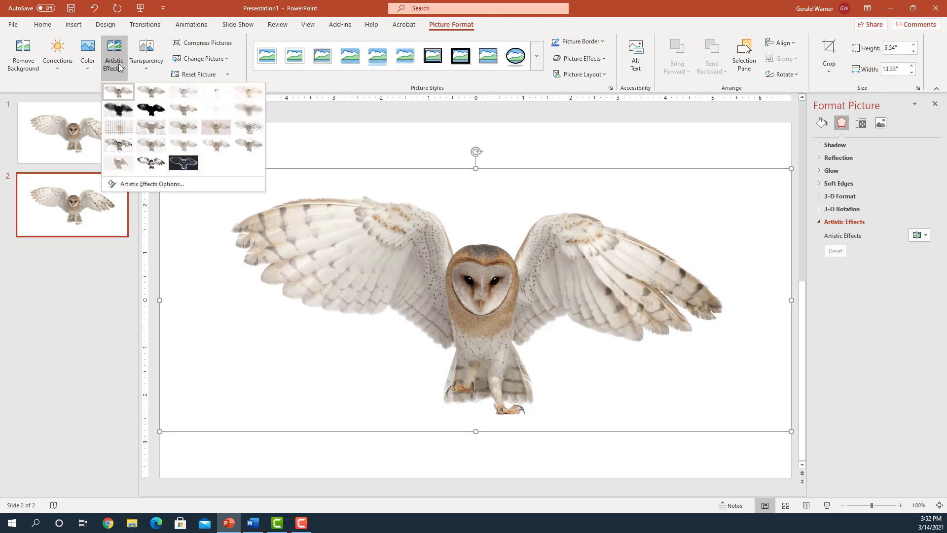
click(253, 111)
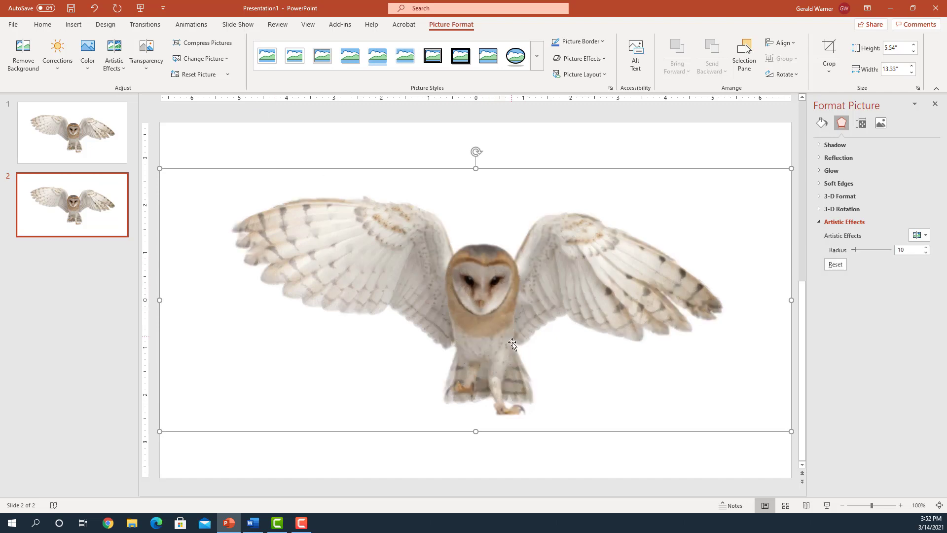
click(41, 148)
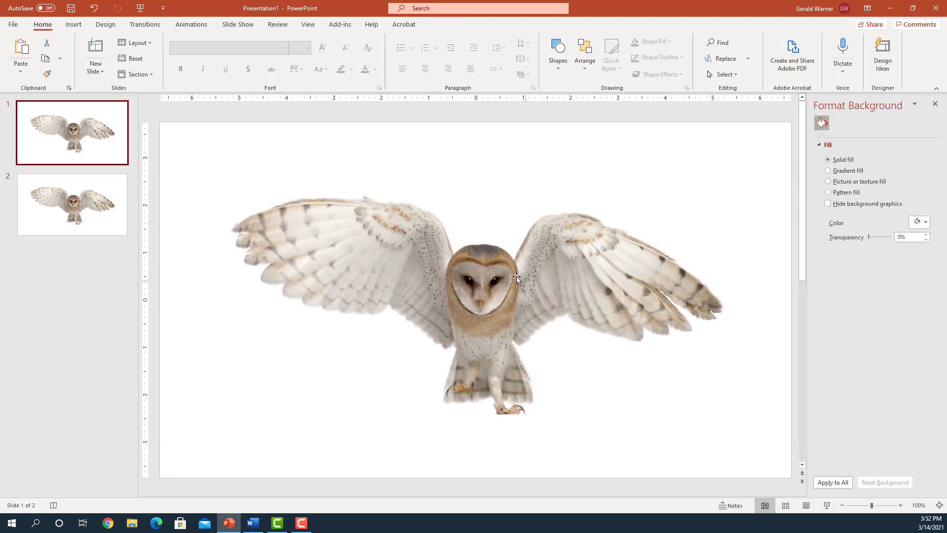
- Return to slide 2 and select the blurred owl picture
click(82, 203)
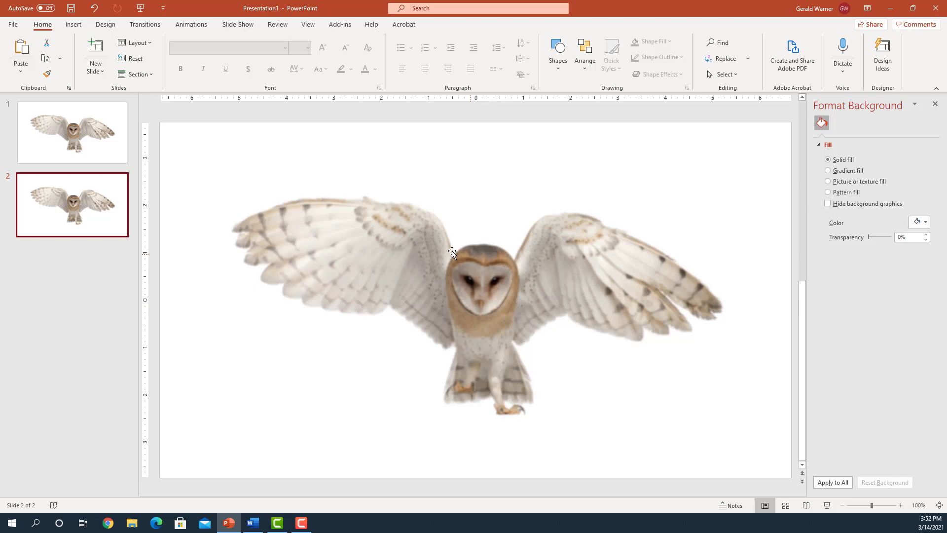
click(516, 274)
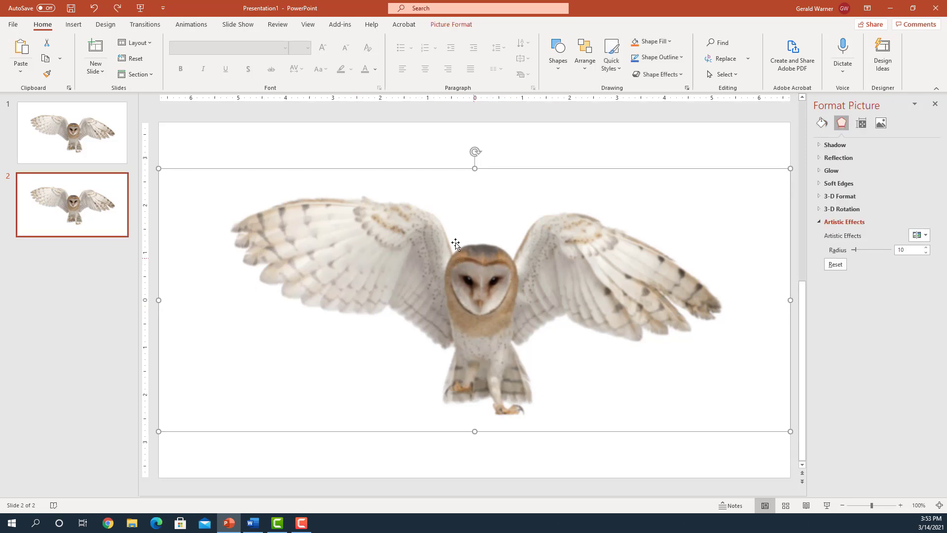
- Duplicate the blurred owl picture with Ctrl+D and align the copy exactly over the original
click(92, 206)
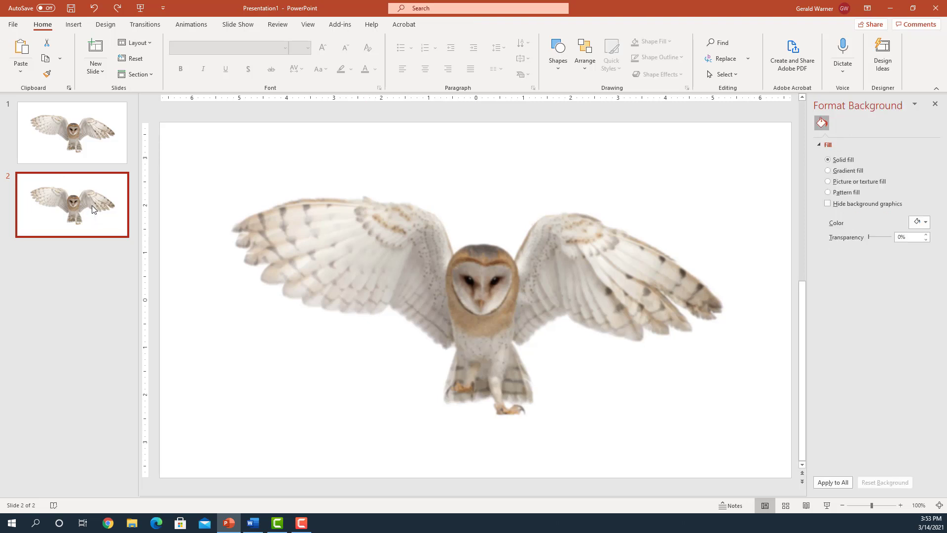
click(475, 303)
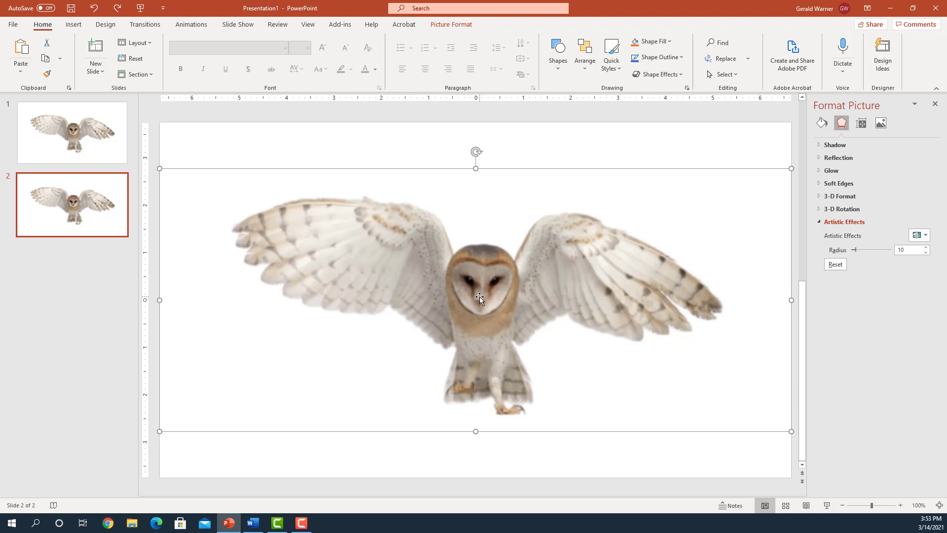
key(ctrl+d)
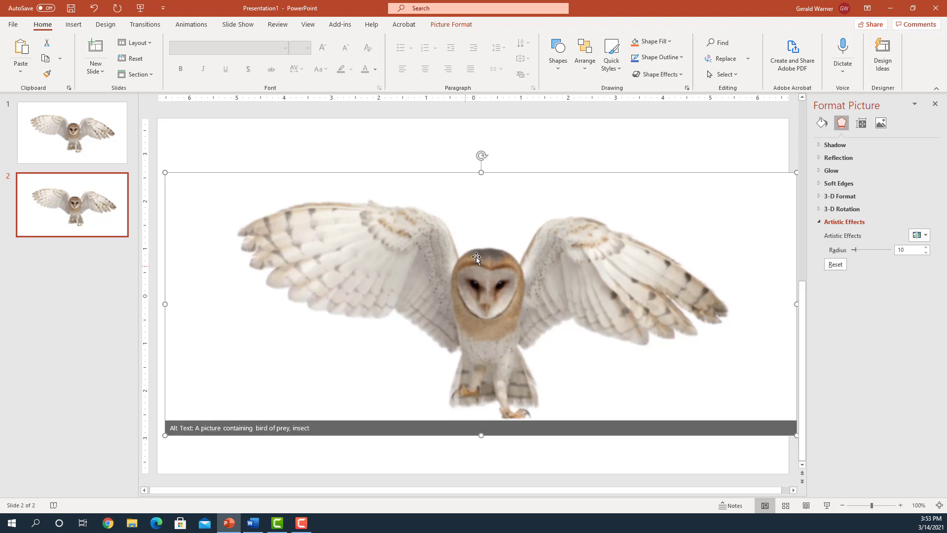
drag(526, 242, 514, 239)
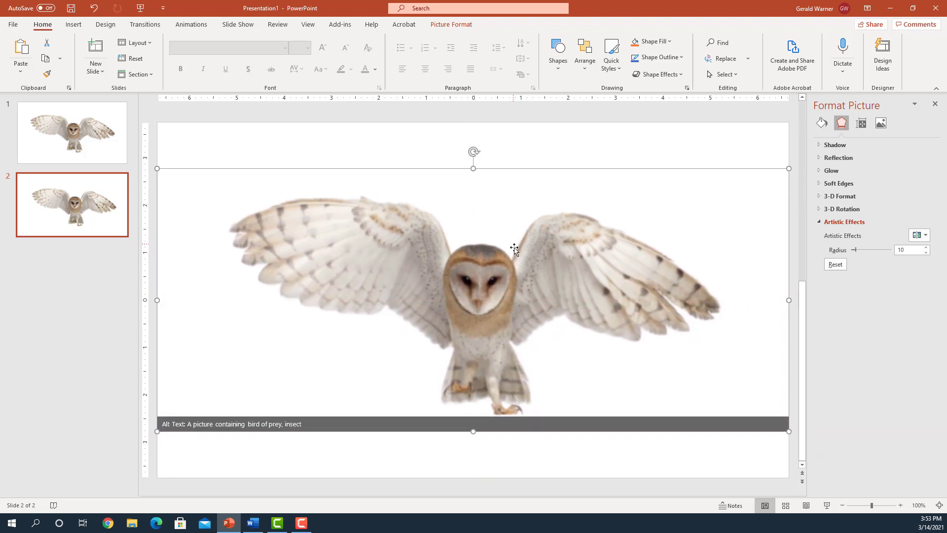
- Crop the top owl copy to an Oval shape
click(451, 26)
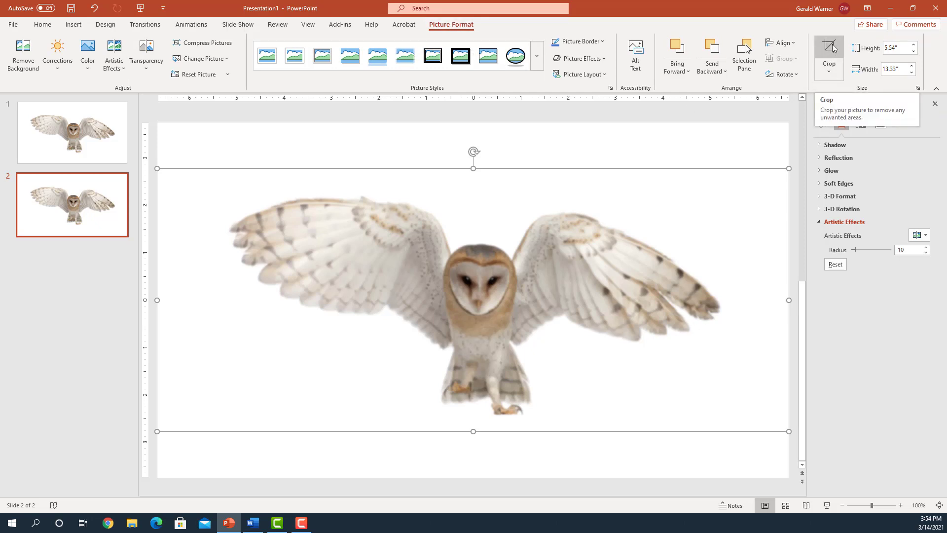
click(830, 72)
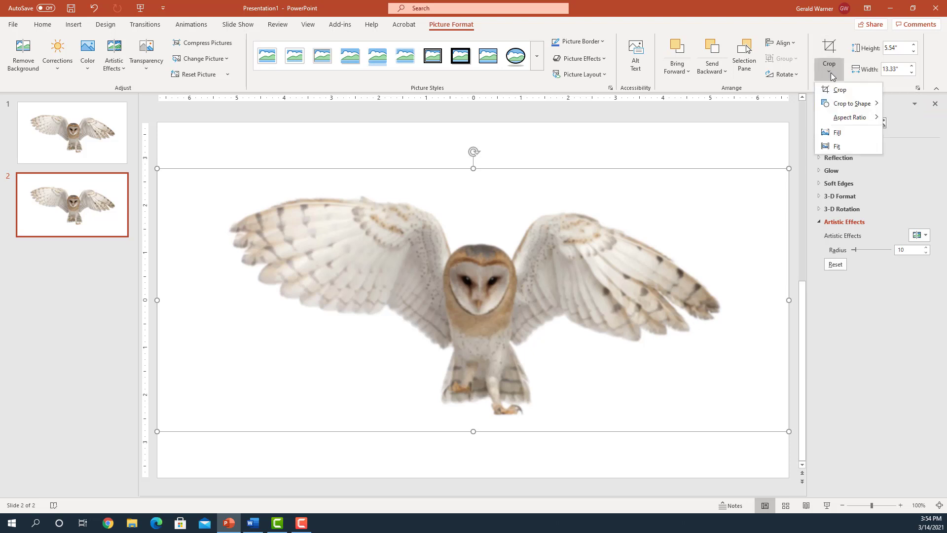
mouse_move(839, 104)
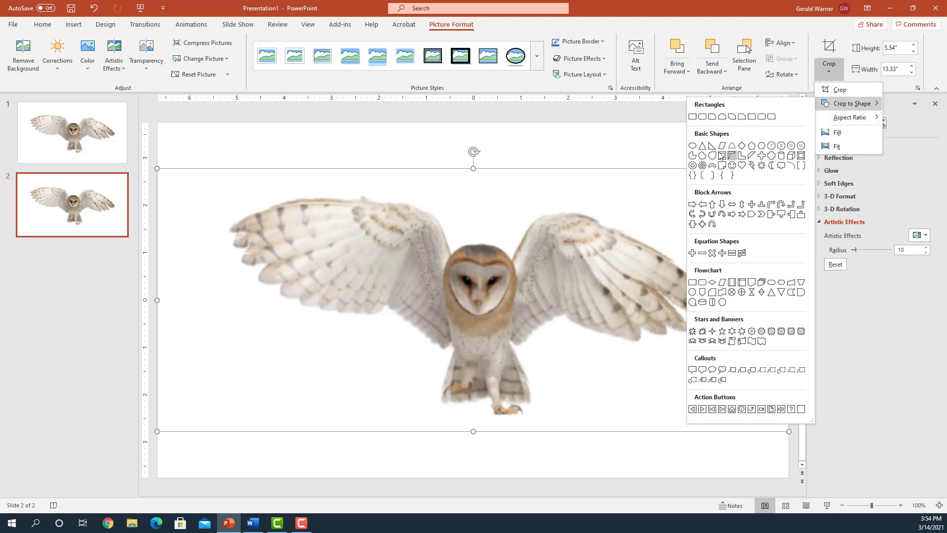
click(692, 145)
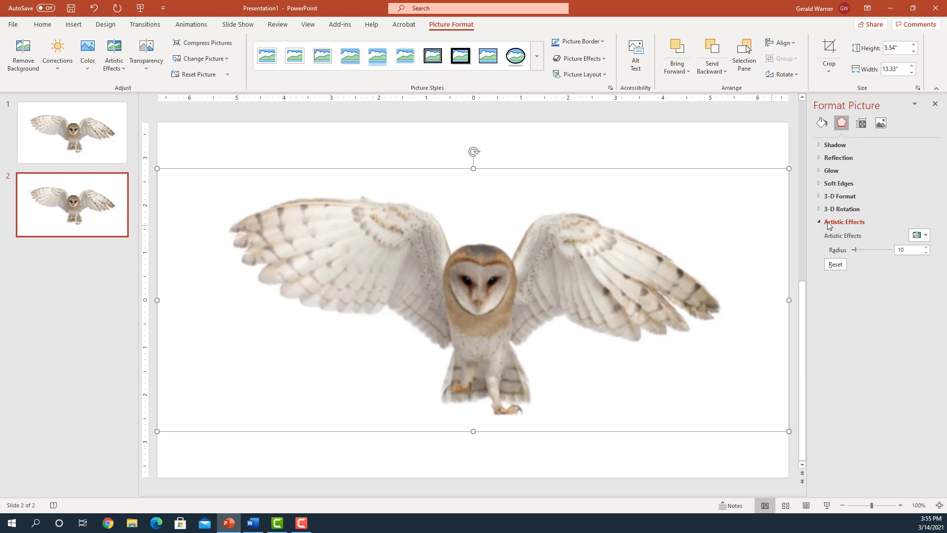
- Set the oval crop width and height to 1.5 inches each
click(881, 124)
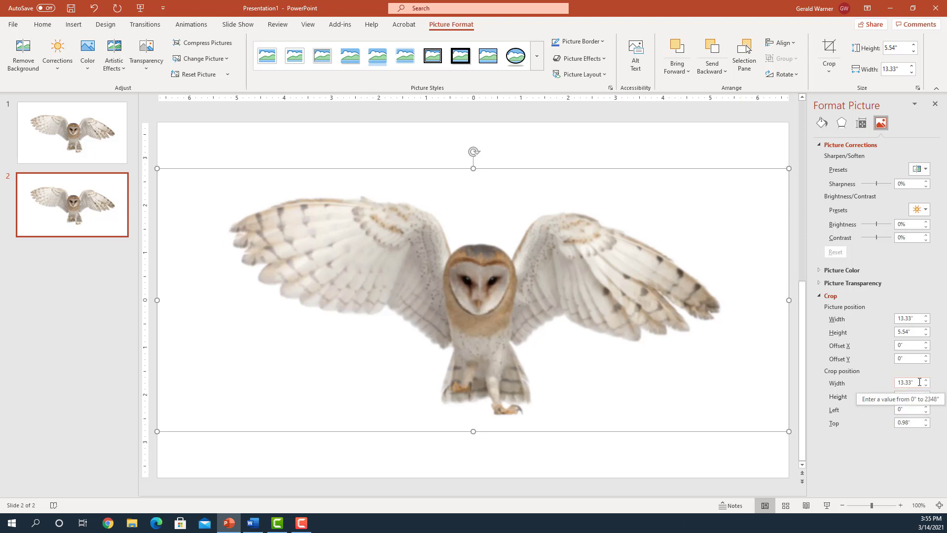
drag(917, 382, 860, 377)
text(1.5)
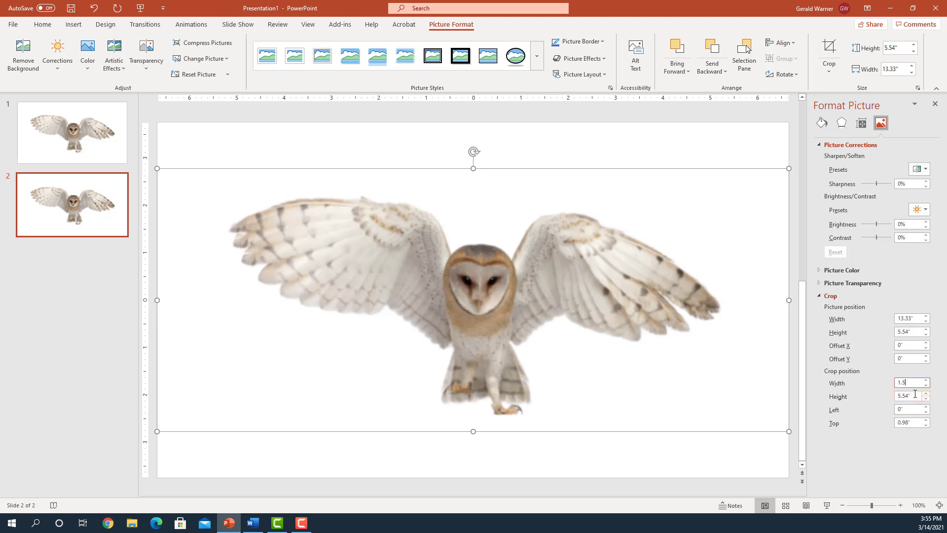
drag(893, 389, 846, 375)
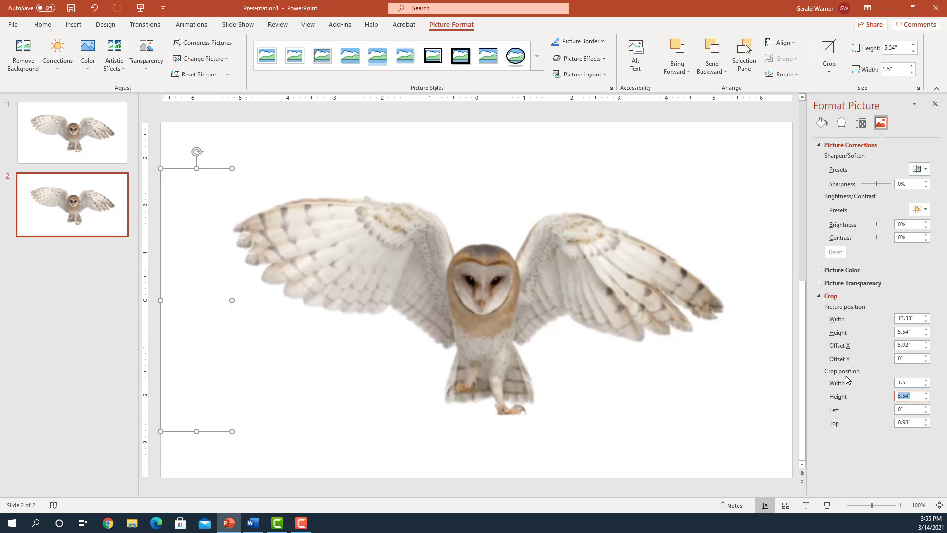
text(1.5)
click(912, 409)
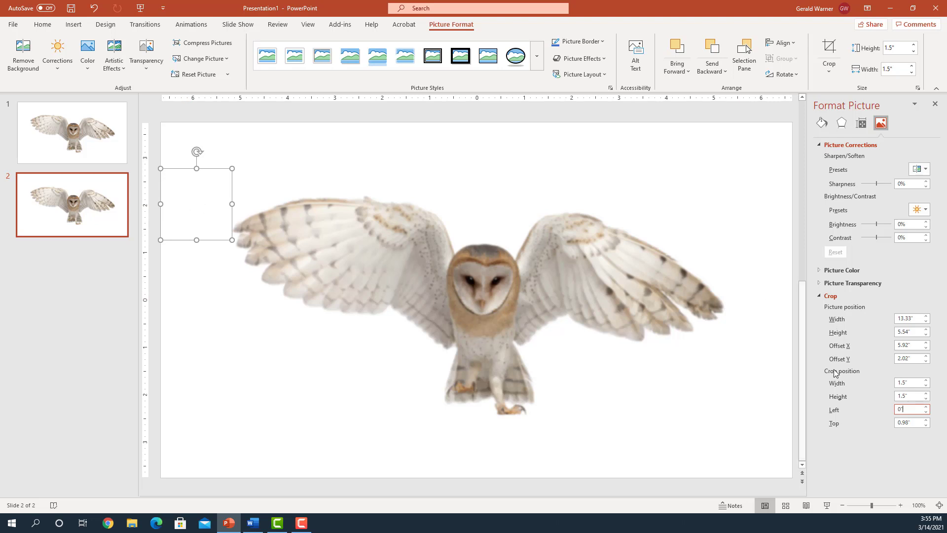
- Position the crop at Left 6" and Top about 3", nudging it onto the owl's face
double_click(913, 408)
text(6)
double_click(905, 423)
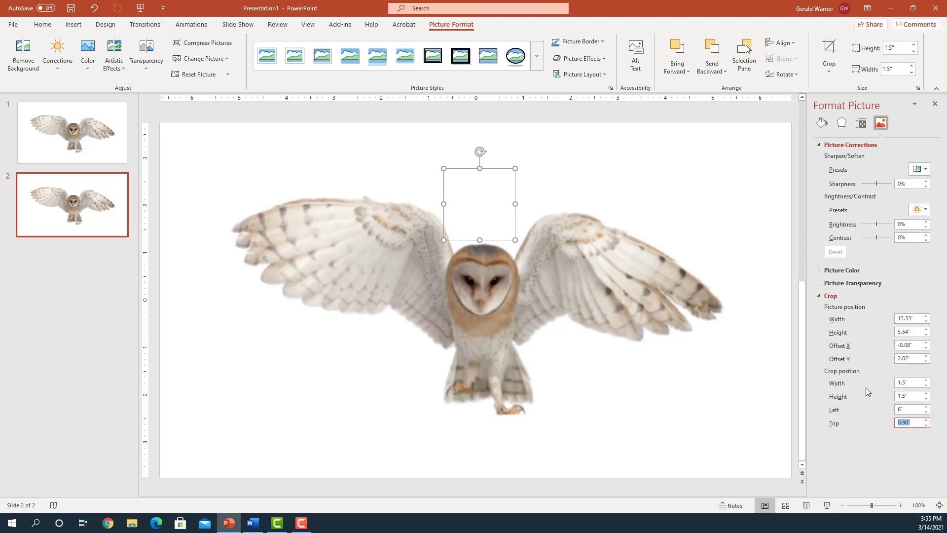
text(3)
click(910, 410)
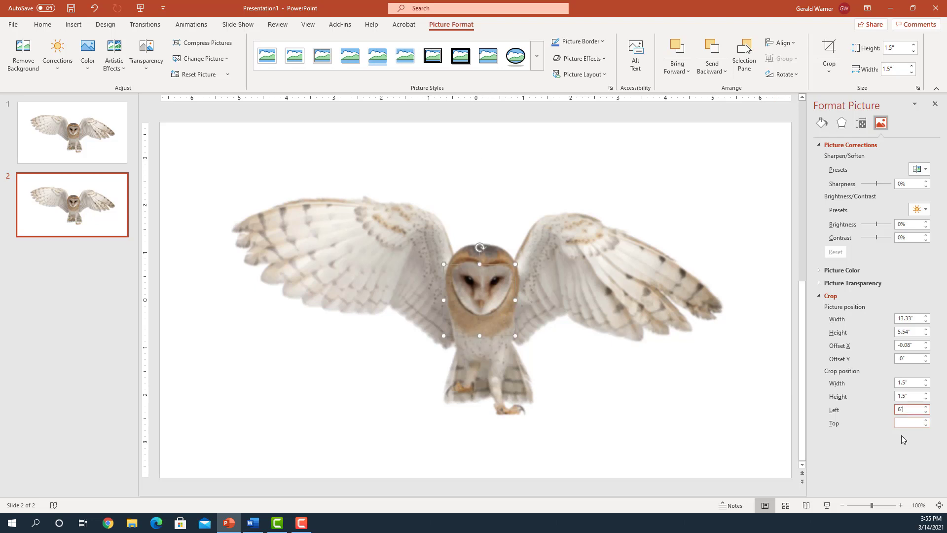
click(927, 420)
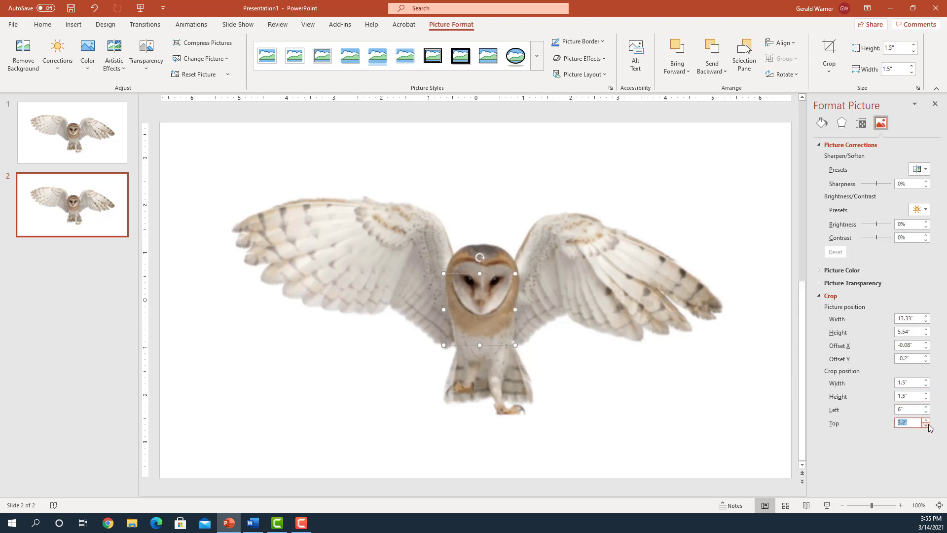
click(926, 425)
click(927, 425)
click(926, 424)
click(926, 425)
click(926, 425)
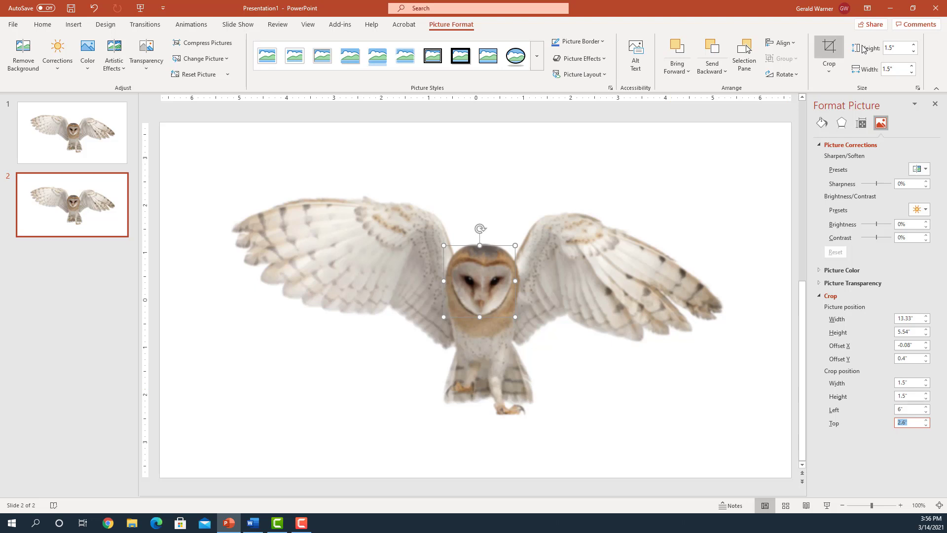
- Adjust the oval crop edges around the owl's face to about 1.48" by 1.55"
click(829, 49)
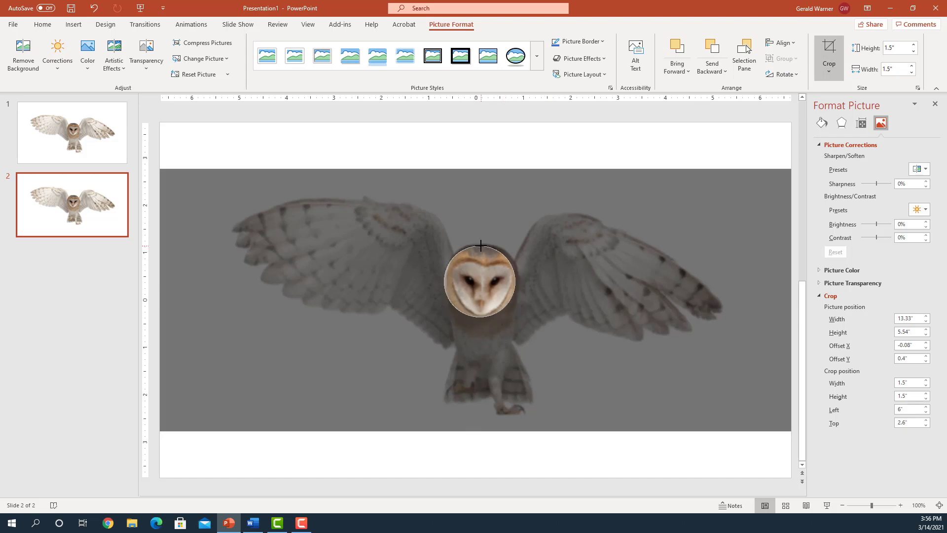
drag(481, 245, 481, 242)
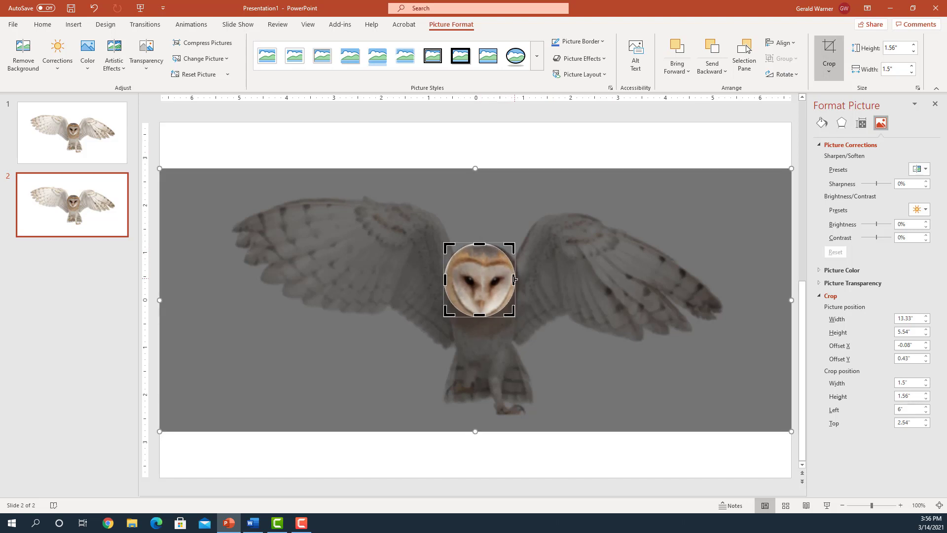
drag(514, 279, 517, 278)
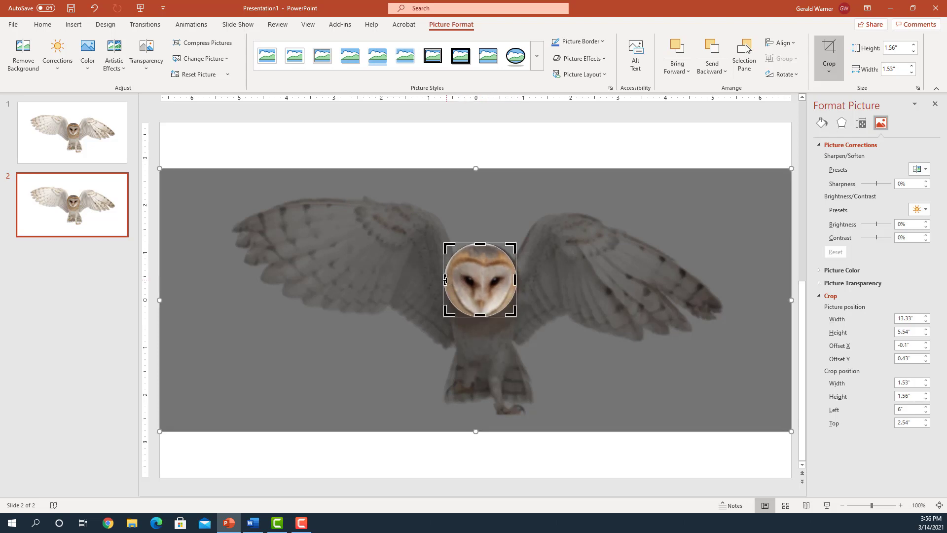
drag(445, 280, 448, 280)
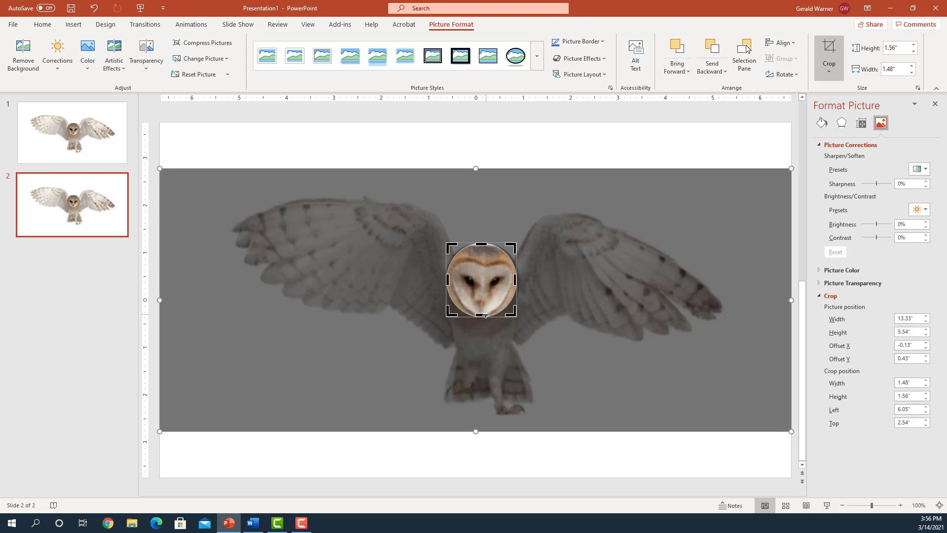
drag(485, 314, 484, 314)
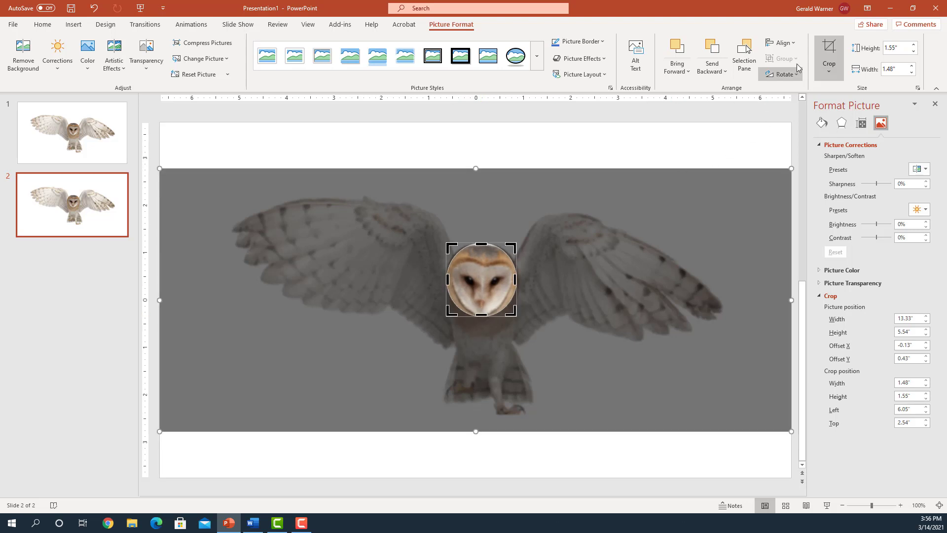
click(832, 56)
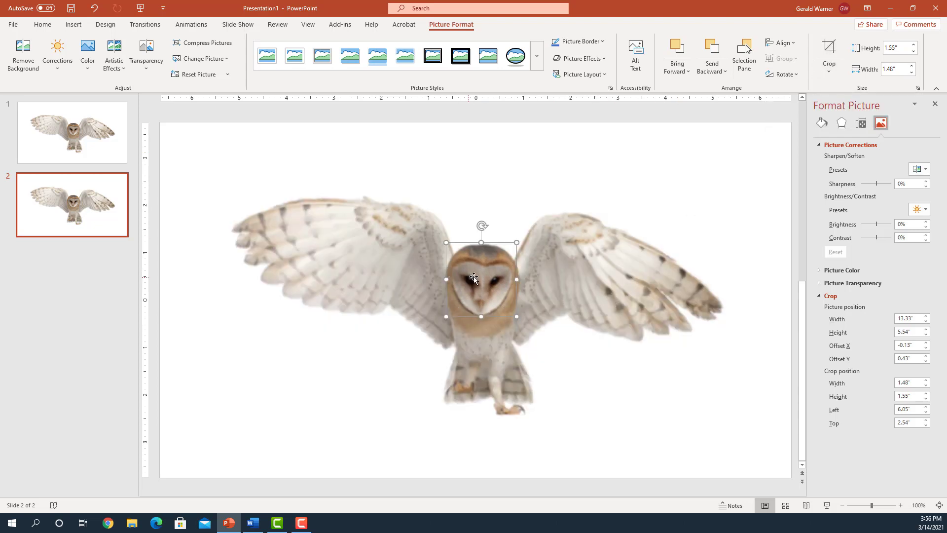
- Reset the artistic effect on the cropped face so only it stays sharp, then compare with the blurred owl
mouse_move(482, 271)
mouse_down()
mouse_move(592, 236)
mouse_move(481, 278)
mouse_up()
click(842, 124)
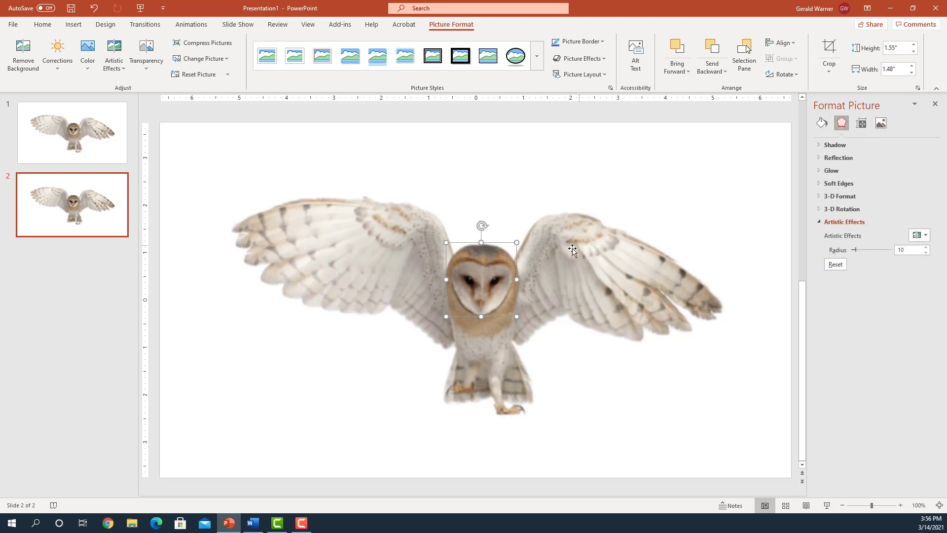
click(836, 265)
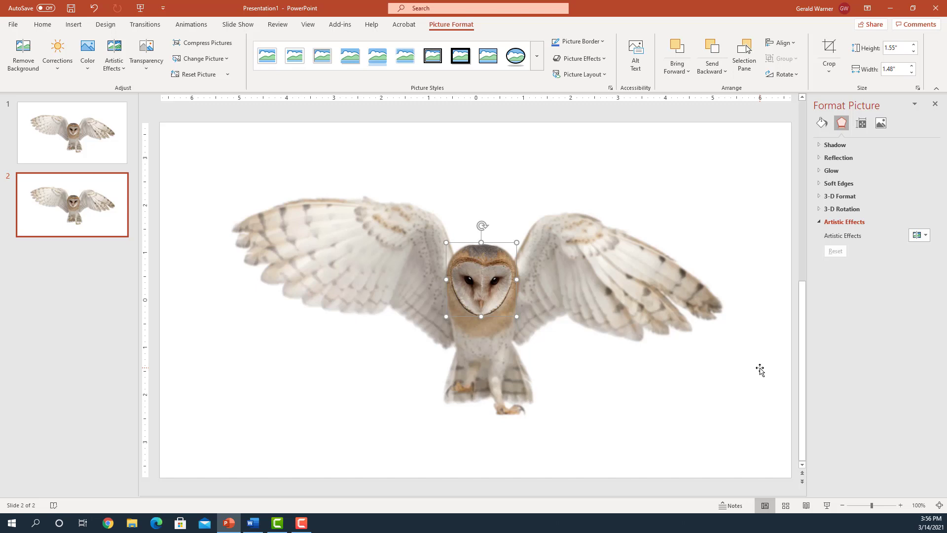
click(637, 392)
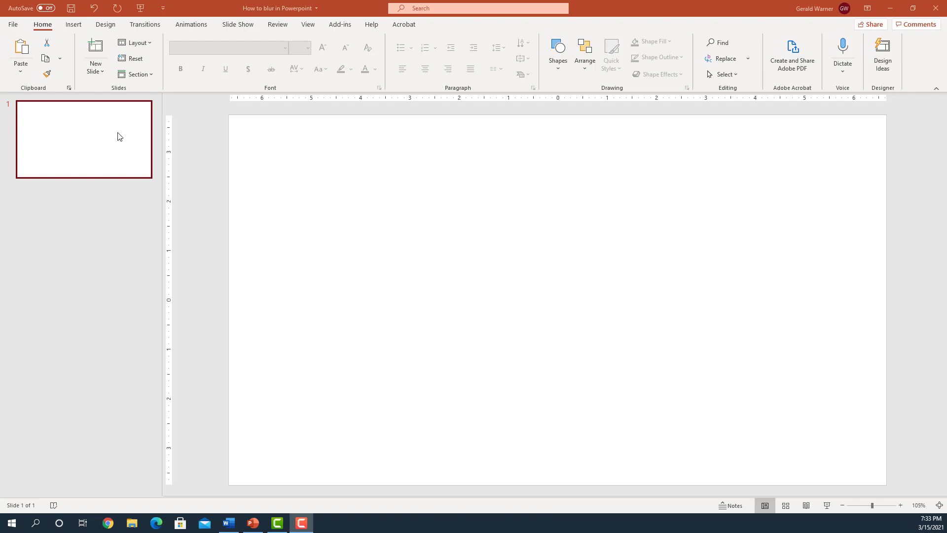
- Fill the blank slide's background with the skyscaper picture inserted from a file
click(74, 25)
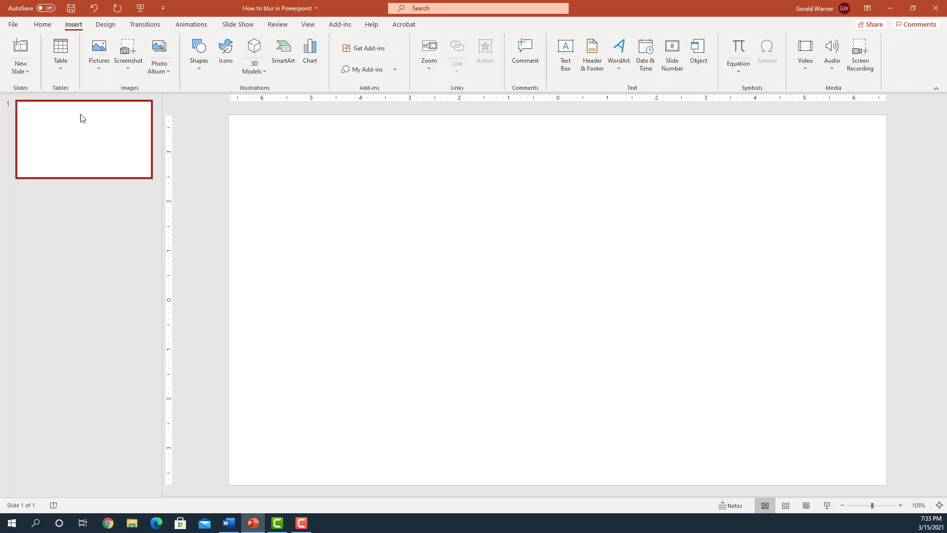
click(103, 28)
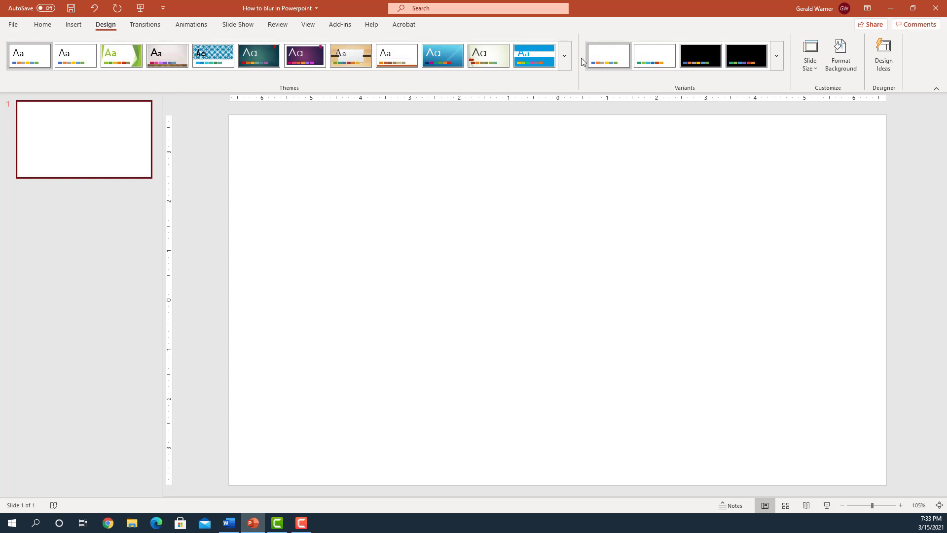
click(836, 43)
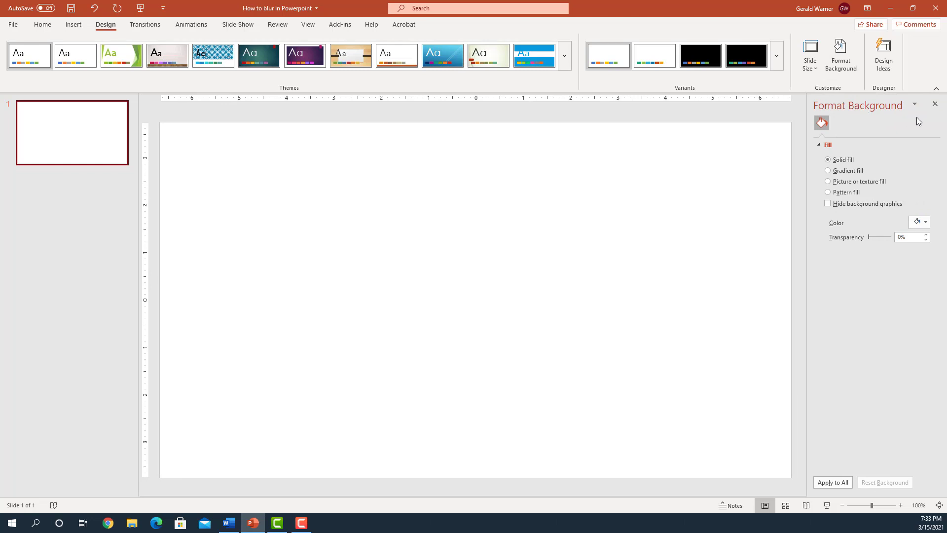
click(829, 181)
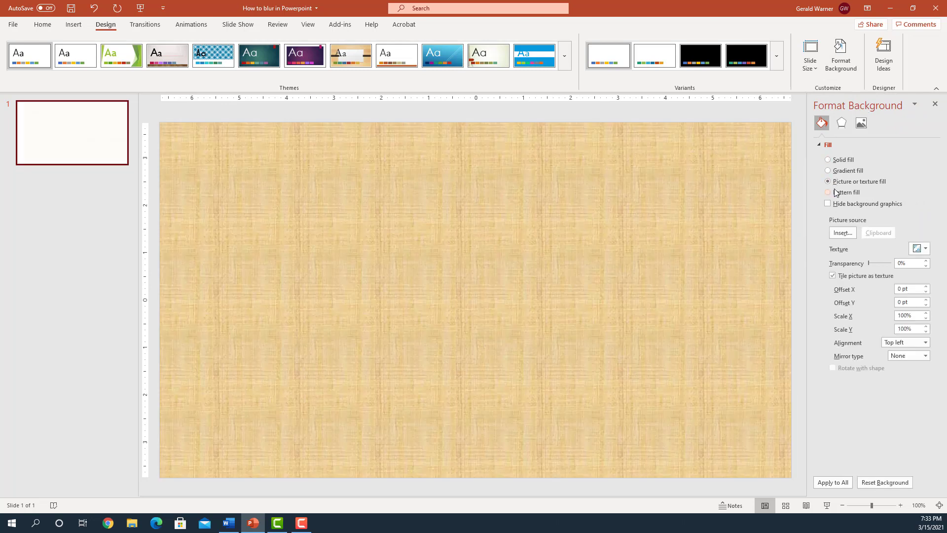
click(841, 235)
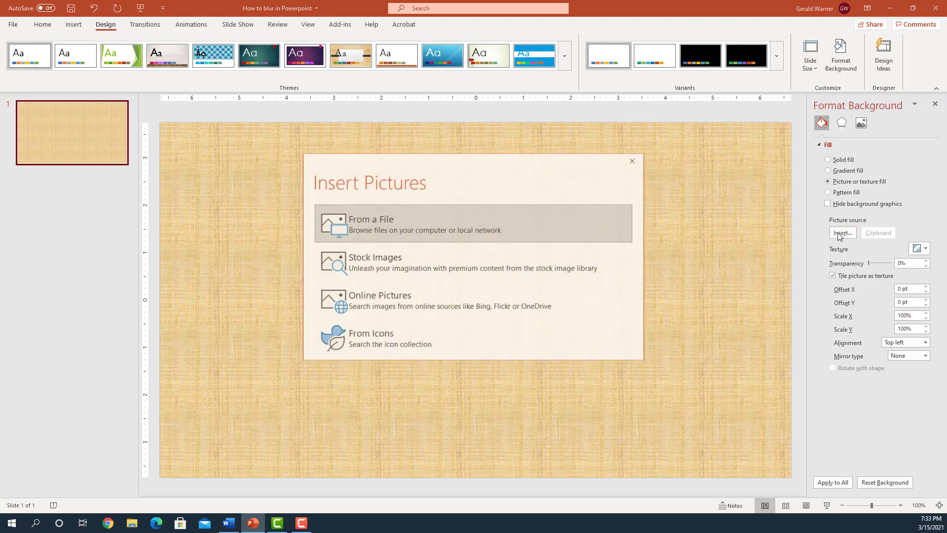
click(364, 221)
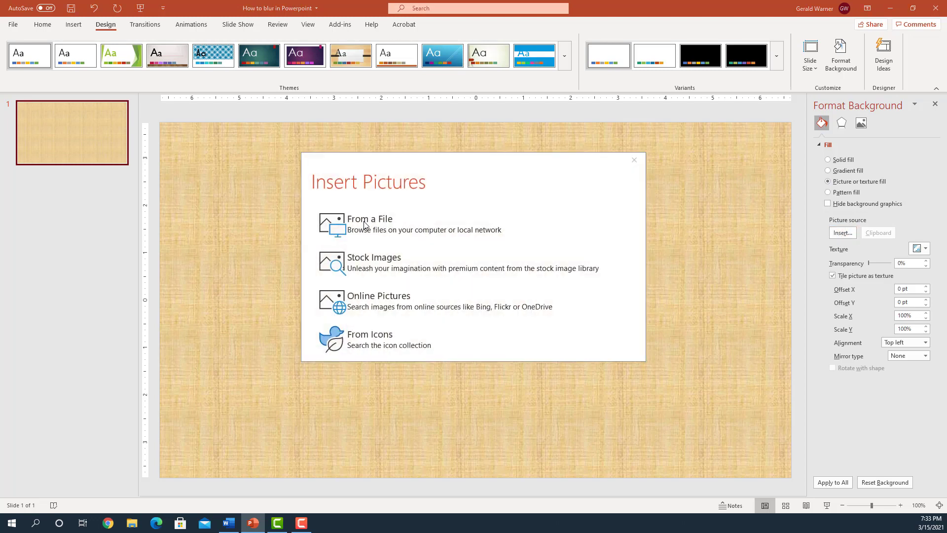
click(169, 87)
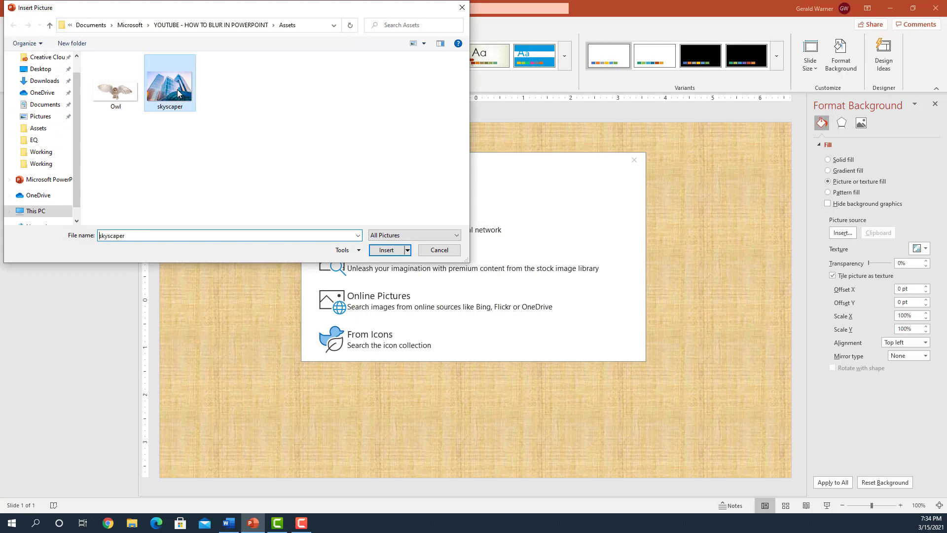
click(389, 251)
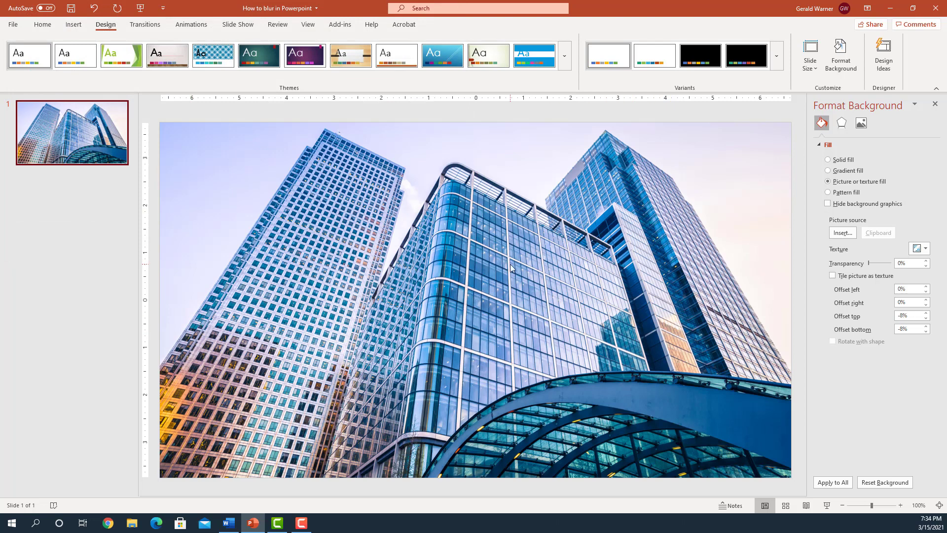
- Apply the Blur artistic effect to the skyscraper background photo with radius 25
click(841, 123)
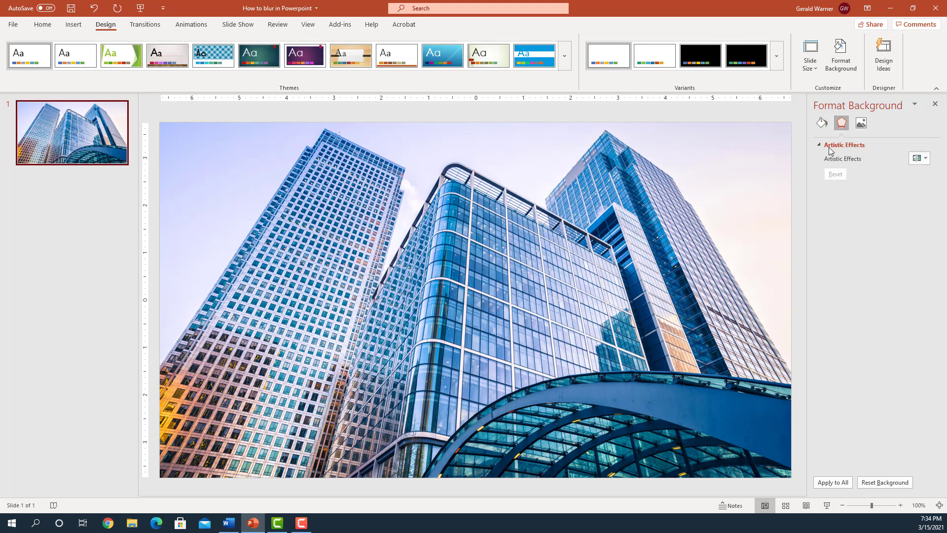
click(927, 158)
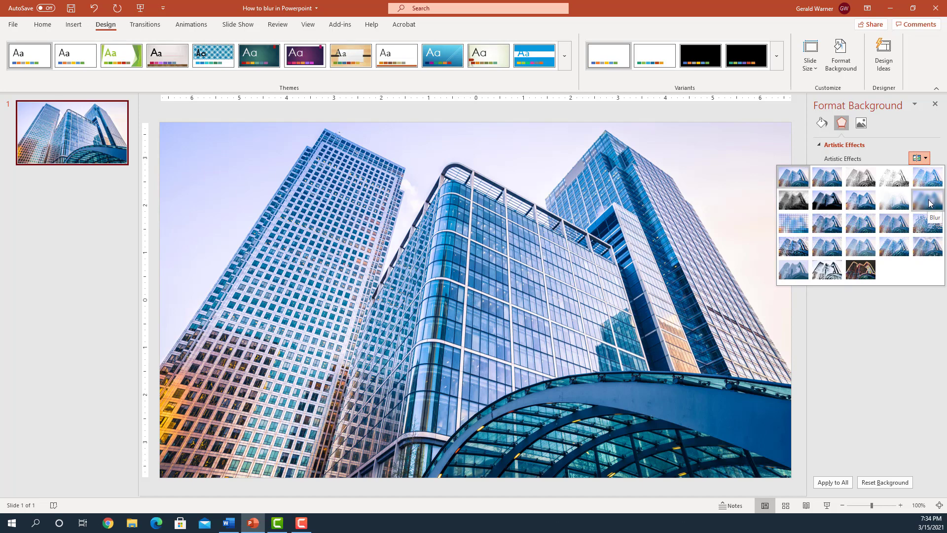
click(929, 203)
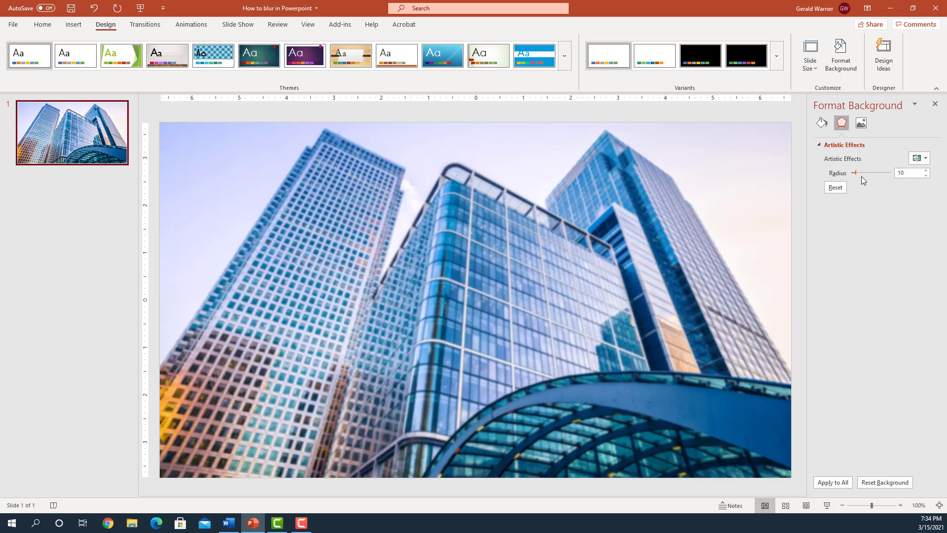
double_click(901, 172)
text(25)
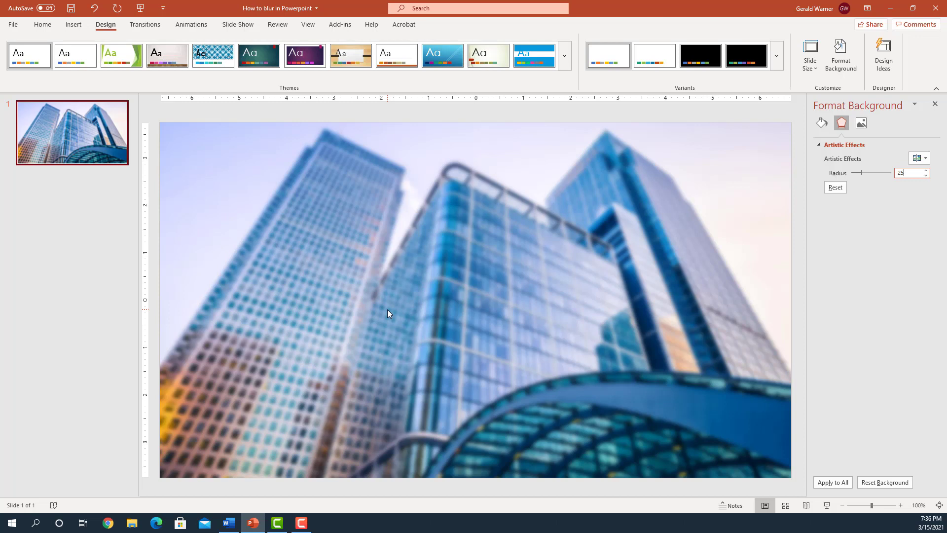
- Reset the background's artistic effect and apply the Soften: 50% preset, giving Sharpness -50%
click(836, 187)
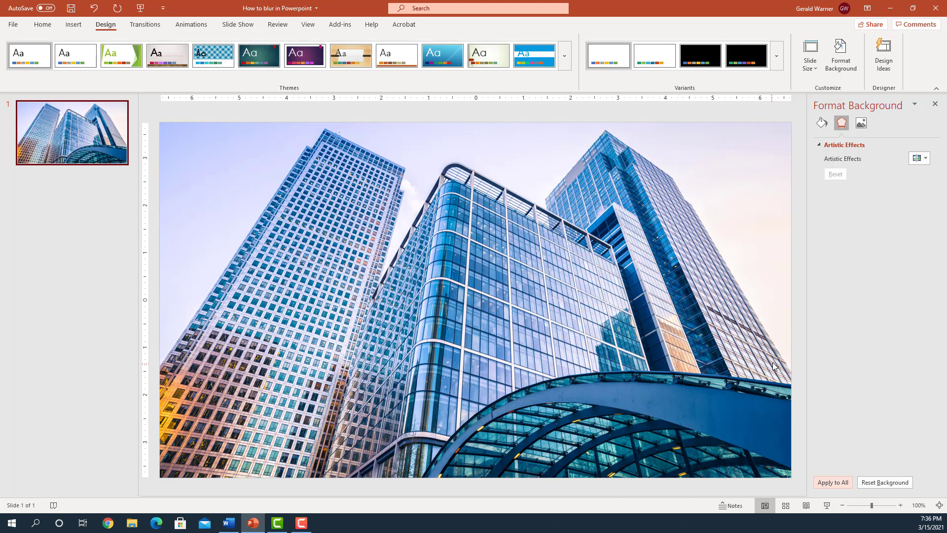
click(861, 124)
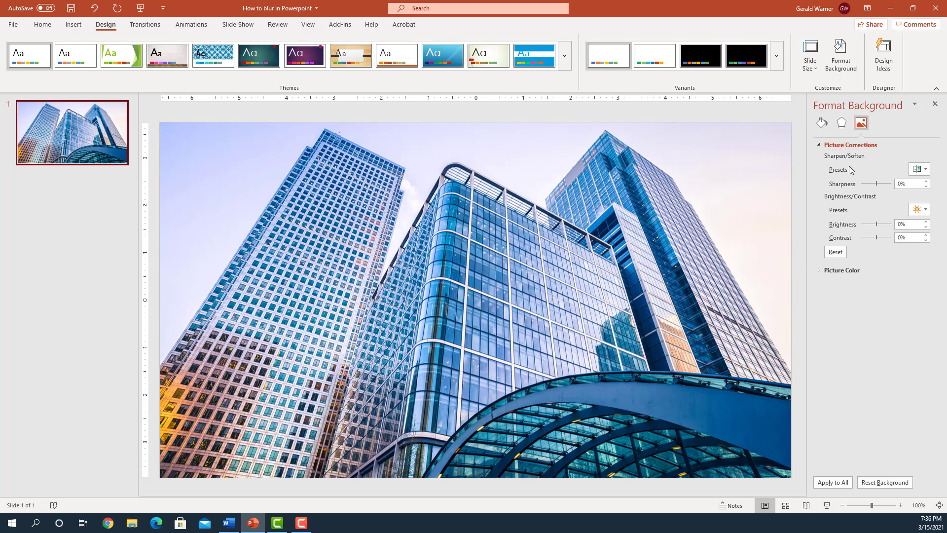
click(925, 170)
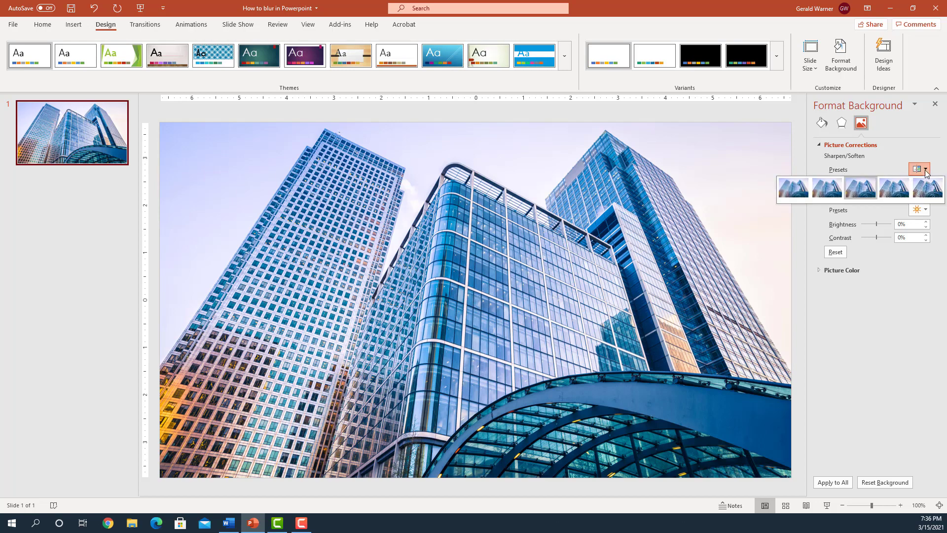
click(793, 192)
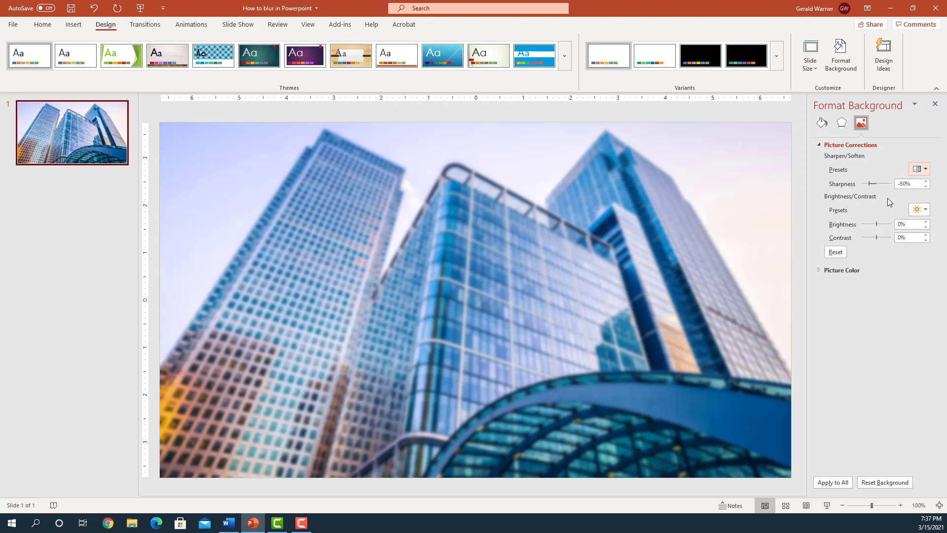
click(839, 122)
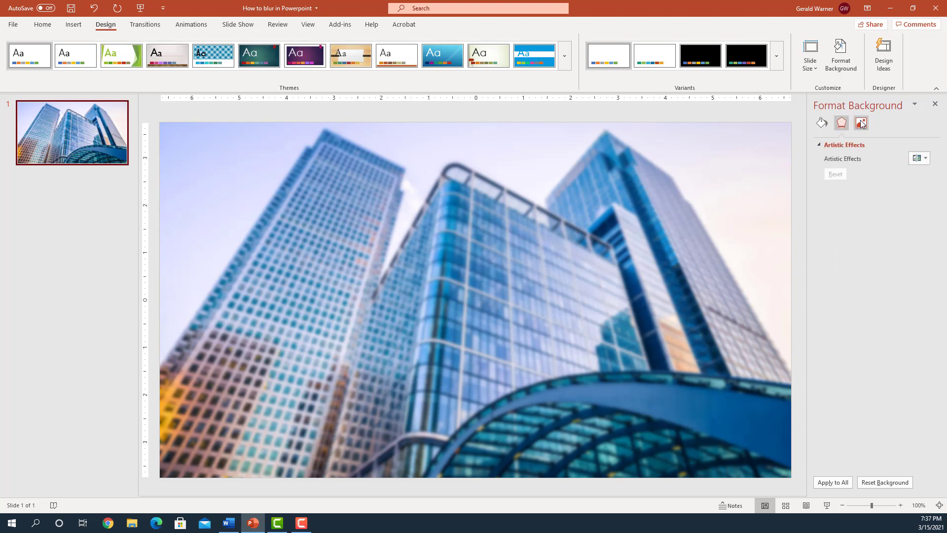
click(860, 123)
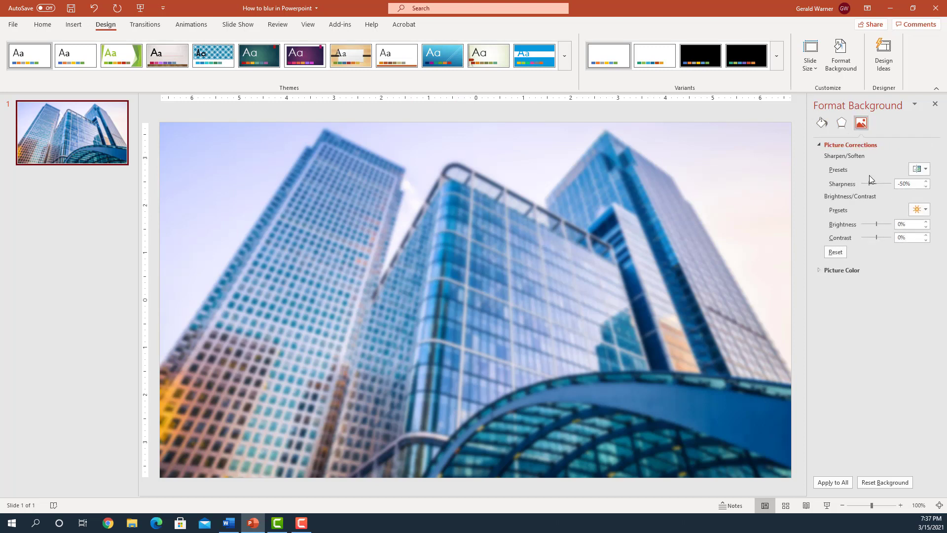